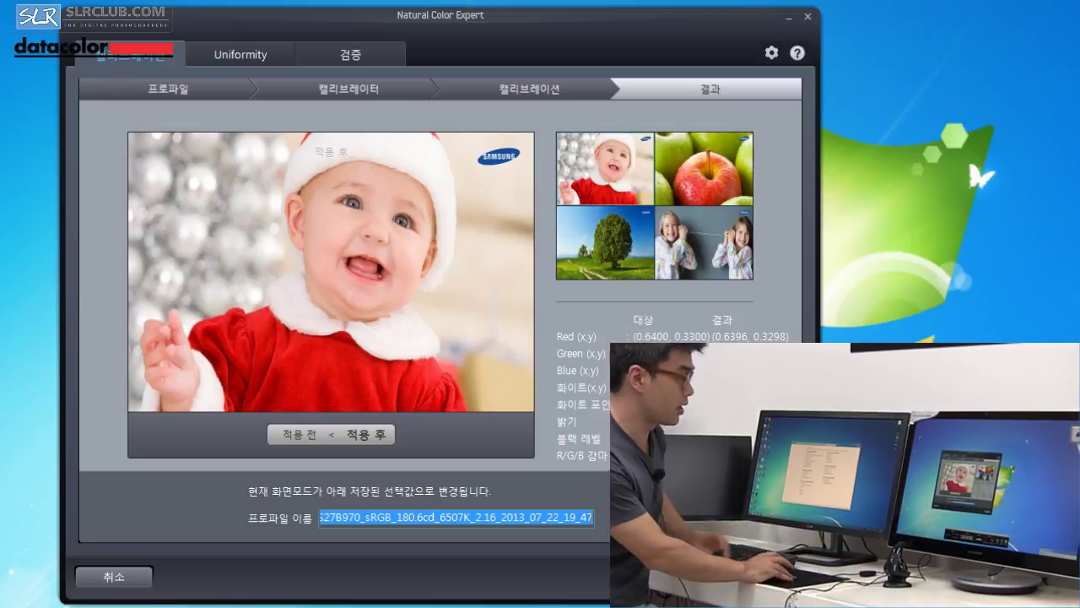
Examine the generated profile name and compare the sample photo before and after the calibration is applied.
{"action": "left_click", "coordinate": [331, 517]}
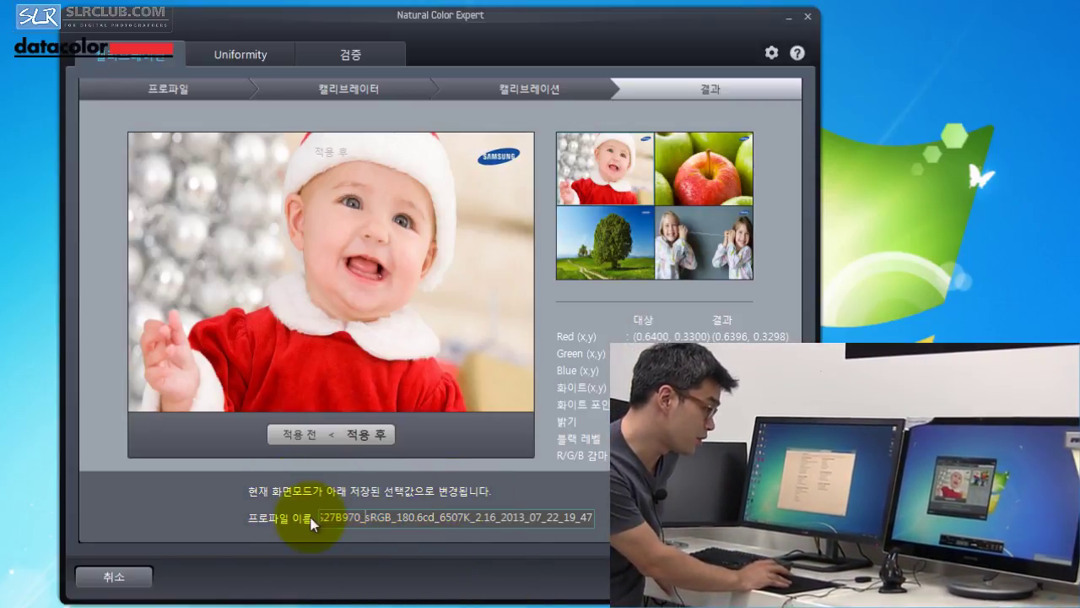
{"action": "left_click_drag", "start_coordinate": [409, 518], "coordinate": [577, 525]}
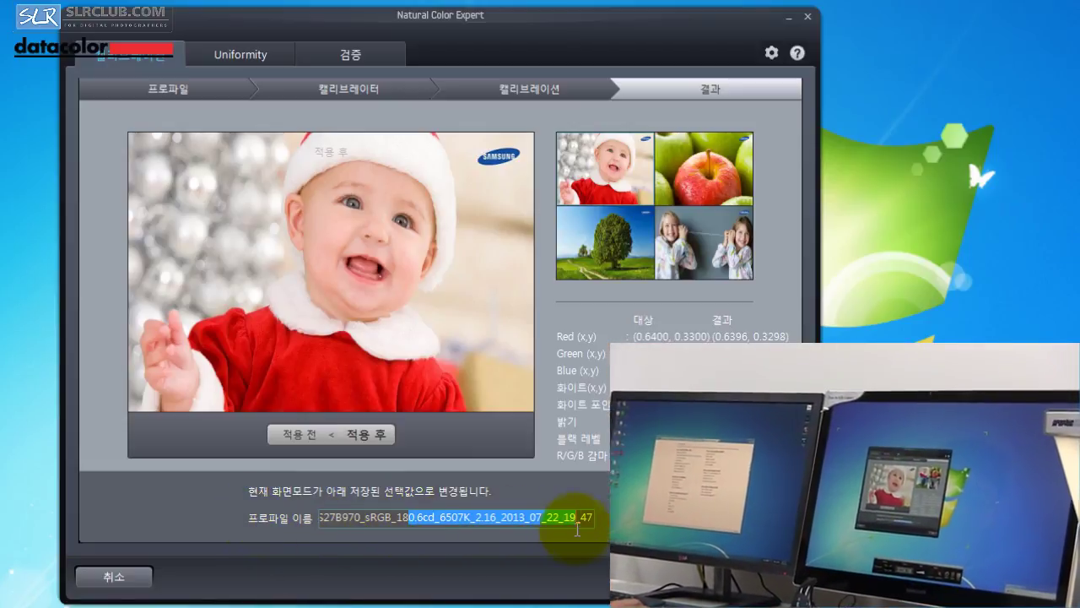
{"action": "left_click", "coordinate": [448, 518]}
{"action": "left_click_drag", "start_coordinate": [325, 517], "coordinate": [591, 519]}
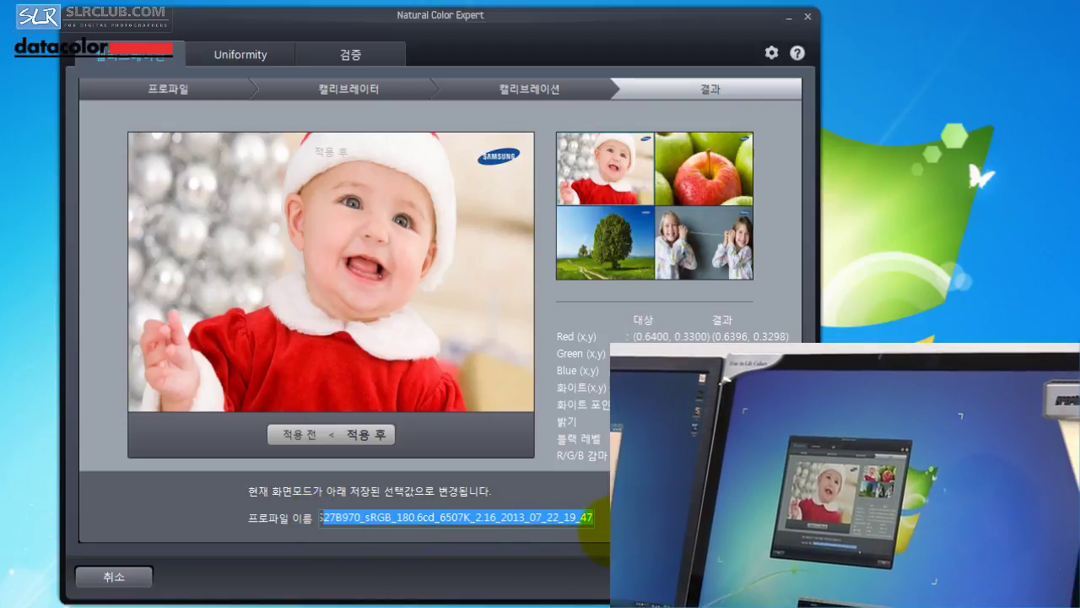
{"action": "left_click", "coordinate": [487, 523]}
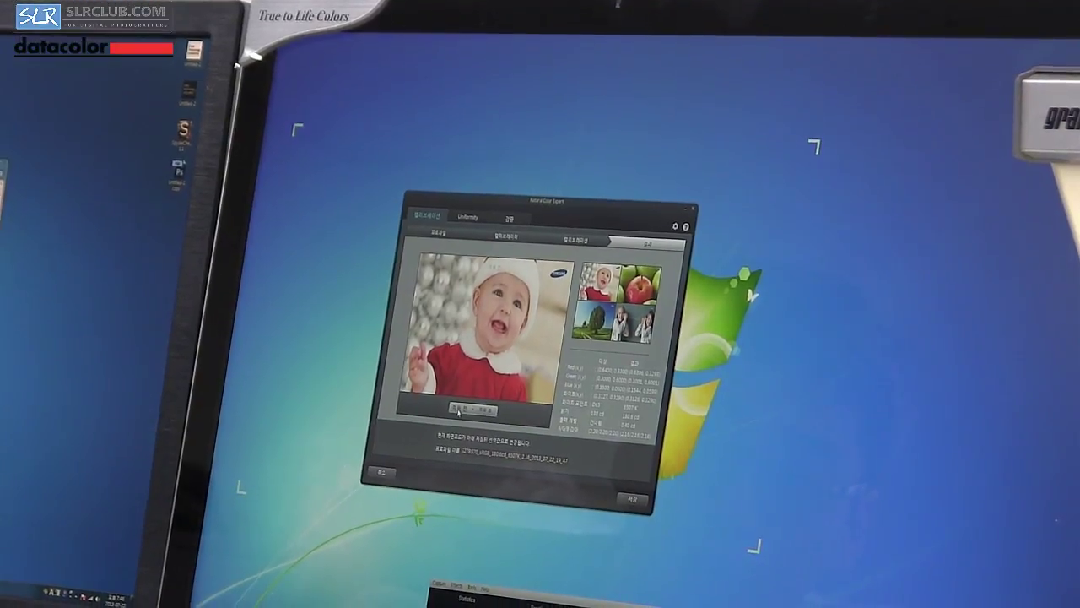
{"action": "left_click", "coordinate": [477, 416]}
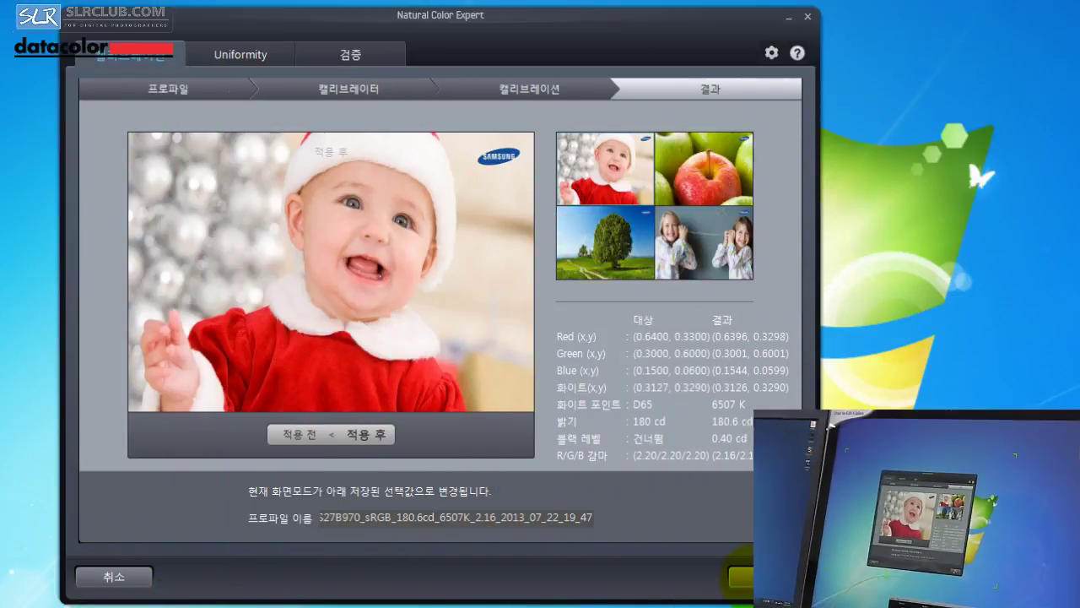
Save the calibration result, apply it to the monitor, and display the values of the new profile S27B970_sRGB_180.6cd_6507K_2.16_2013_07_22_19_47.
{"action": "left_click", "coordinate": [765, 577]}
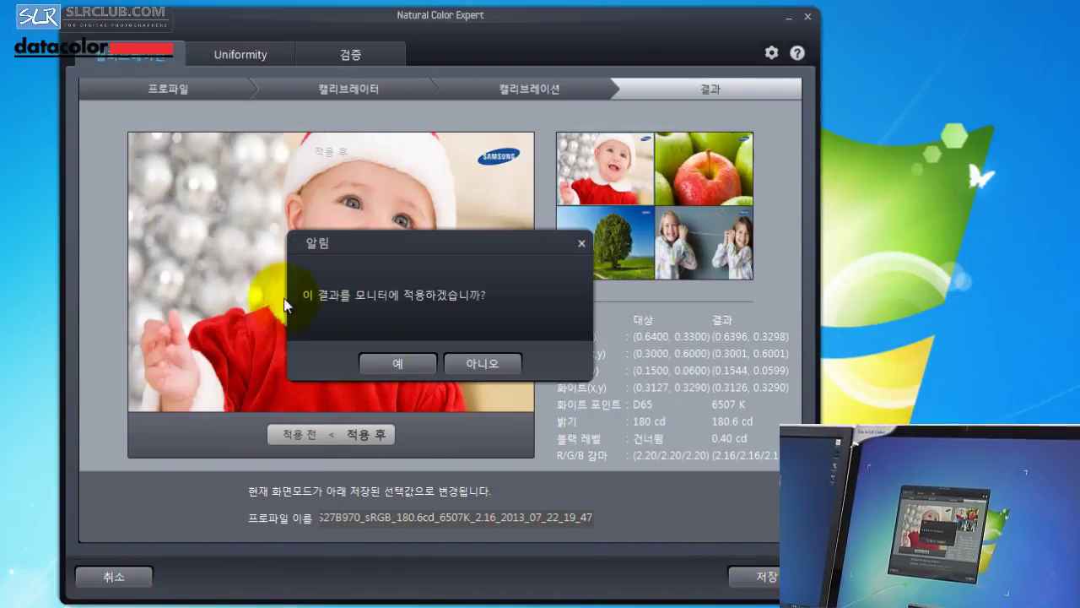
{"action": "left_click", "coordinate": [398, 362]}
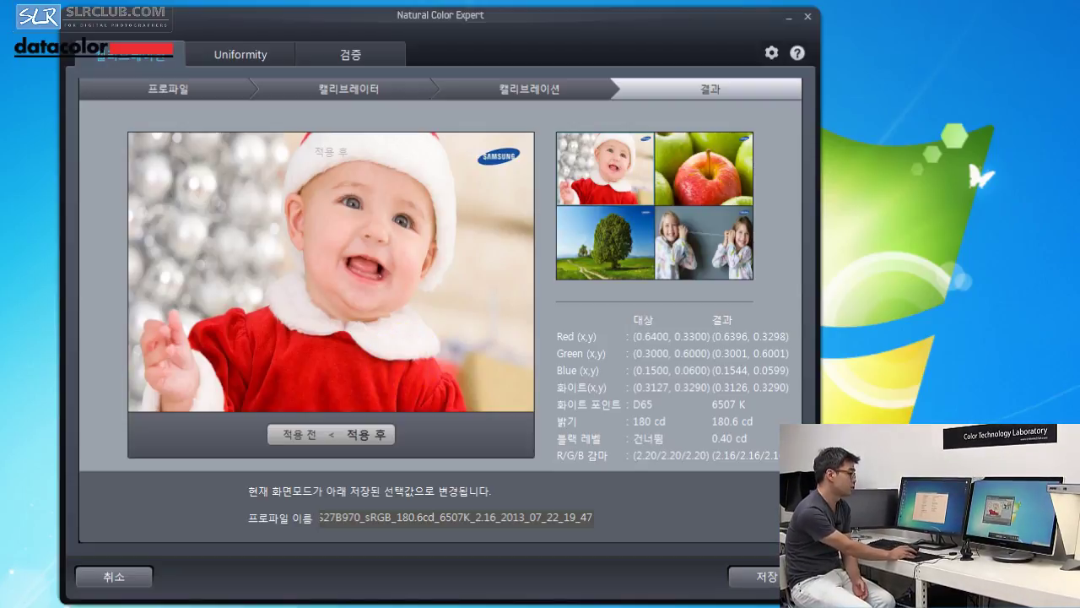
{"action": "left_click", "coordinate": [756, 577]}
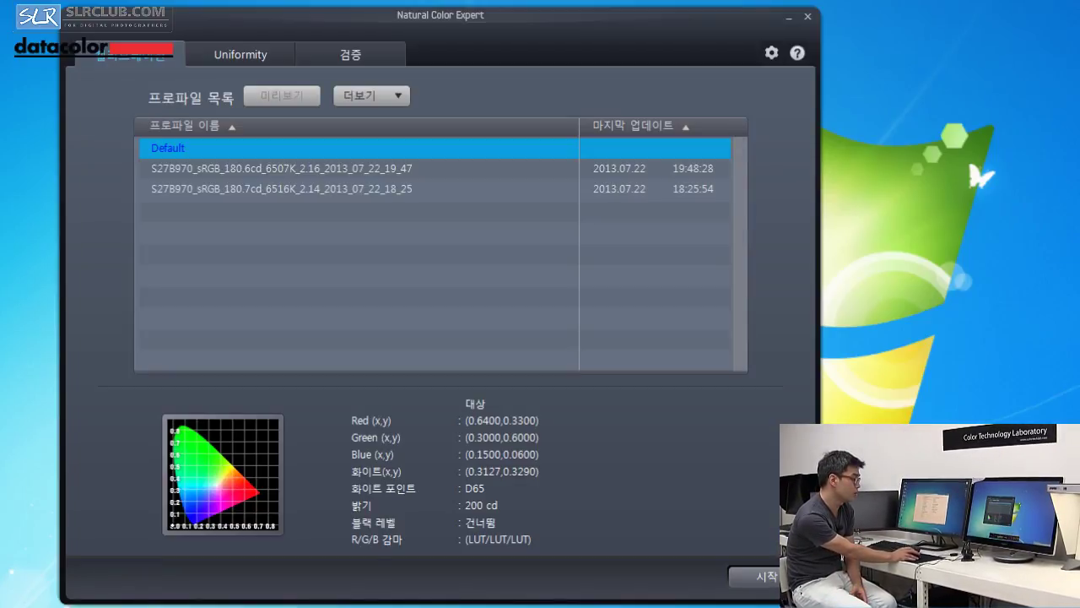
{"action": "left_click", "coordinate": [305, 165]}
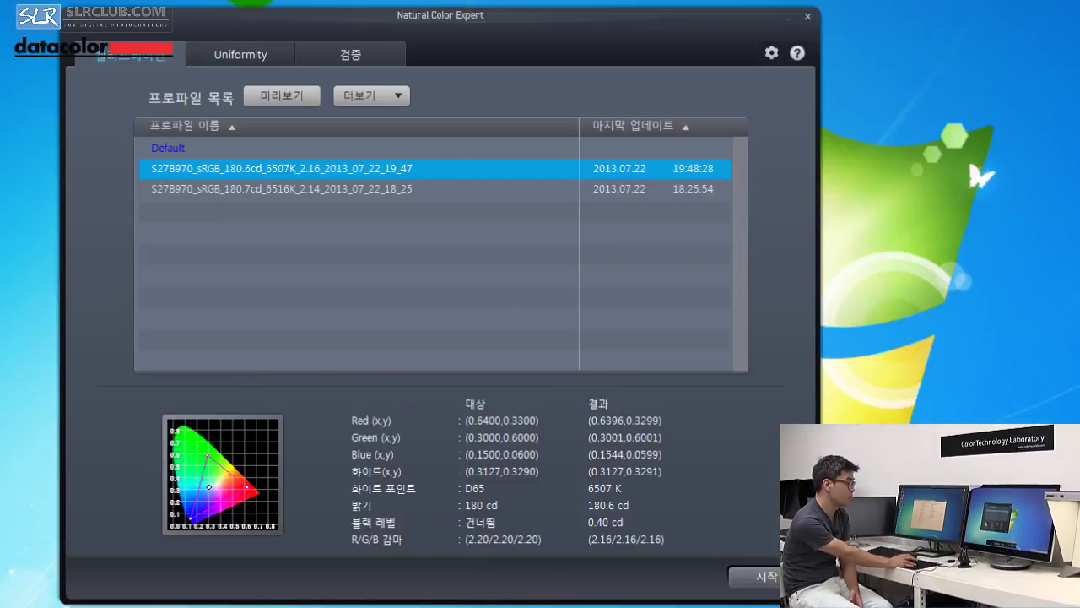
{"action": "left_click_drag", "start_coordinate": [437, 21], "coordinate": [481, 11]}
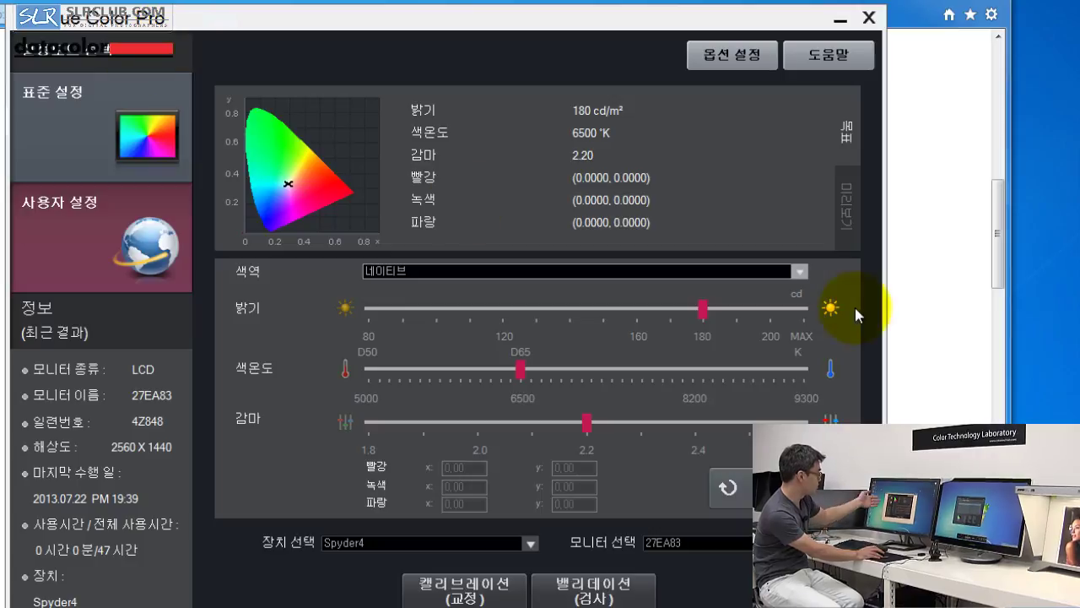
Switch to True Color Pro and examine the available color gamut (색역) options, leaving the current choice selected.
{"action": "left_click", "coordinate": [798, 272]}
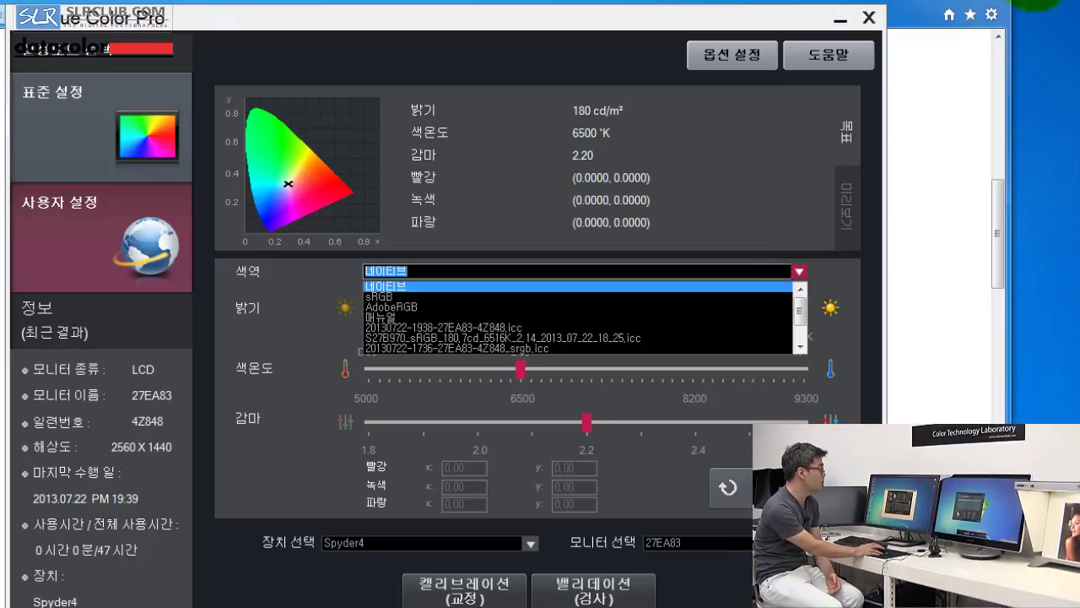
{"action": "left_click", "coordinate": [799, 272]}
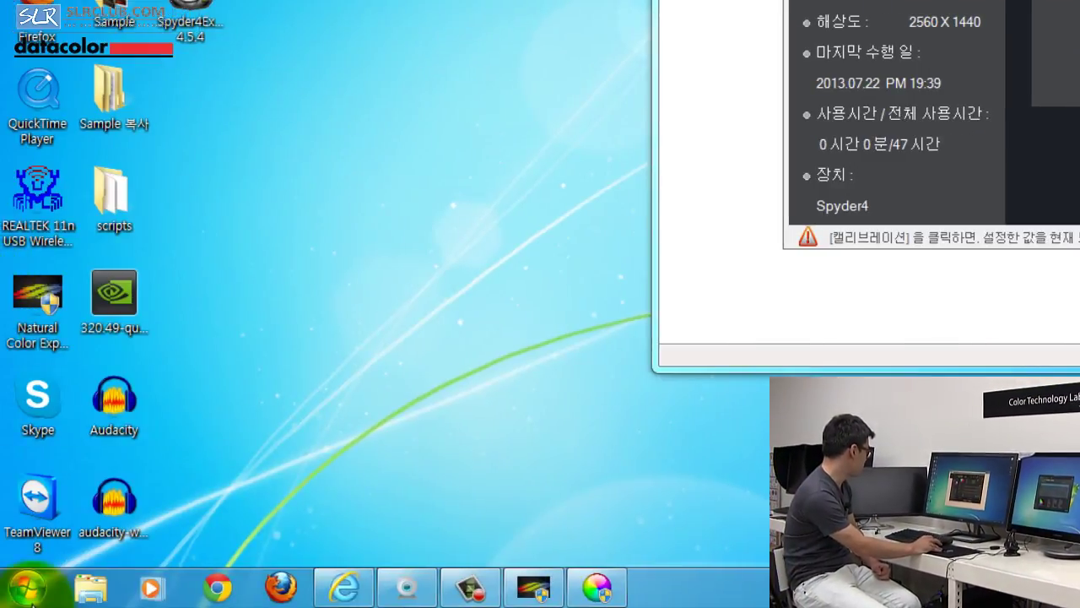
Open the Windows Color Management (색 관리) dialog from the Control Panel and reposition it over the Control Panel window.
{"action": "left_click", "coordinate": [27, 588]}
{"action": "left_click", "coordinate": [365, 322]}
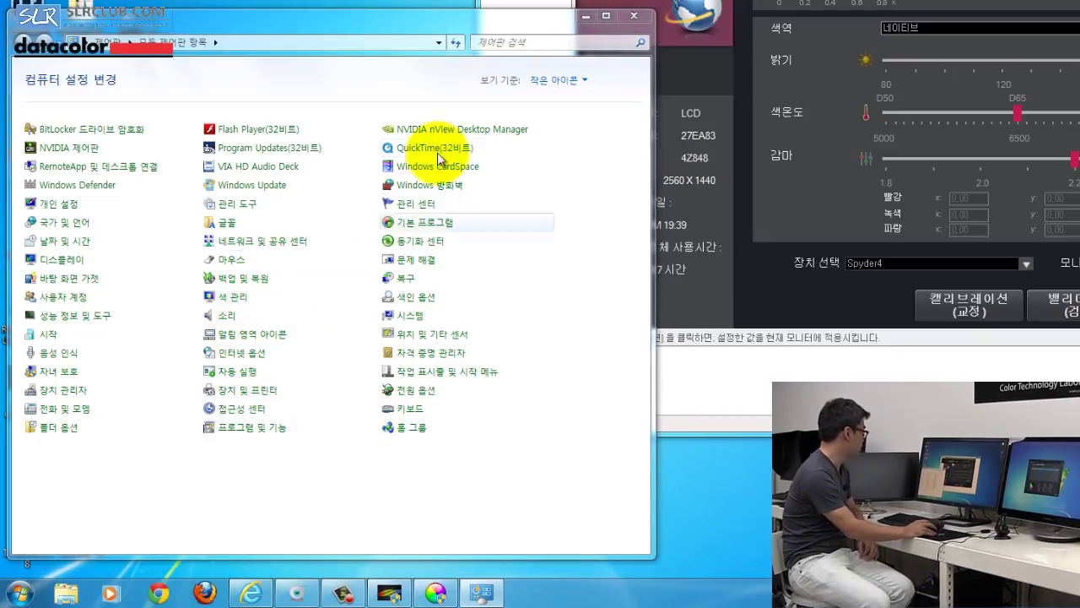
{"action": "left_click", "coordinate": [1031, 68]}
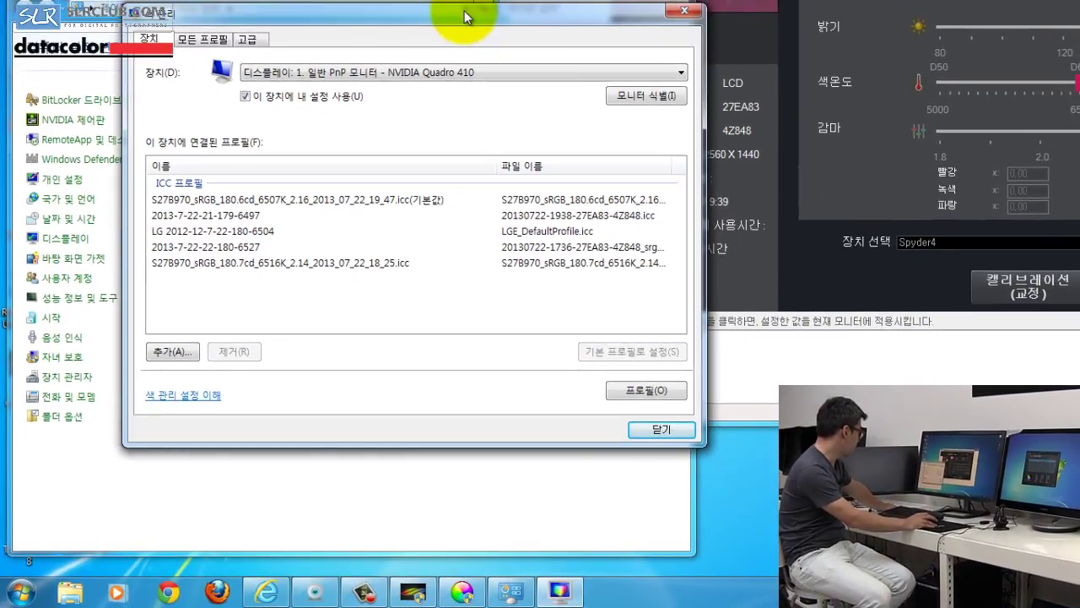
{"action": "left_click_drag", "start_coordinate": [442, 12], "coordinate": [512, 47]}
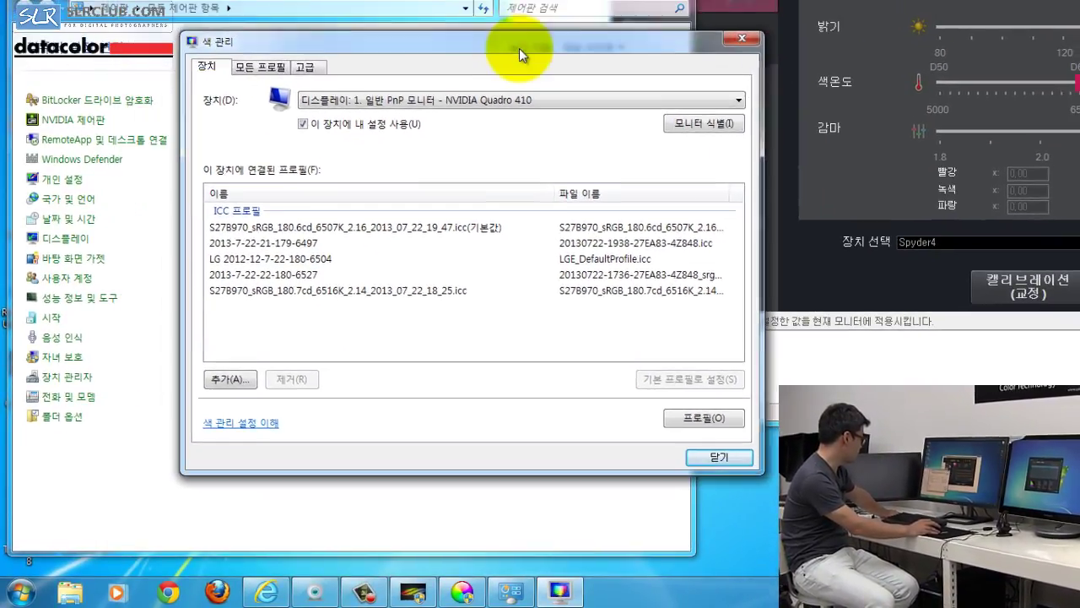
Examine the ICC profiles associated with display 2 and display 1, and highlight display 1's default profile.
{"action": "left_click", "coordinate": [439, 110]}
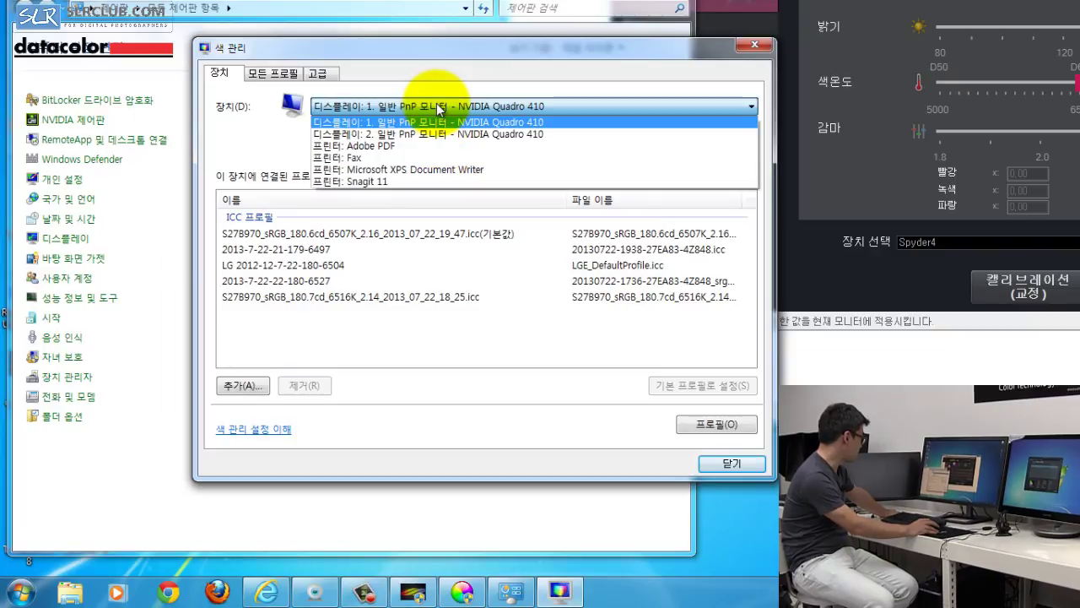
{"action": "left_click", "coordinate": [431, 134]}
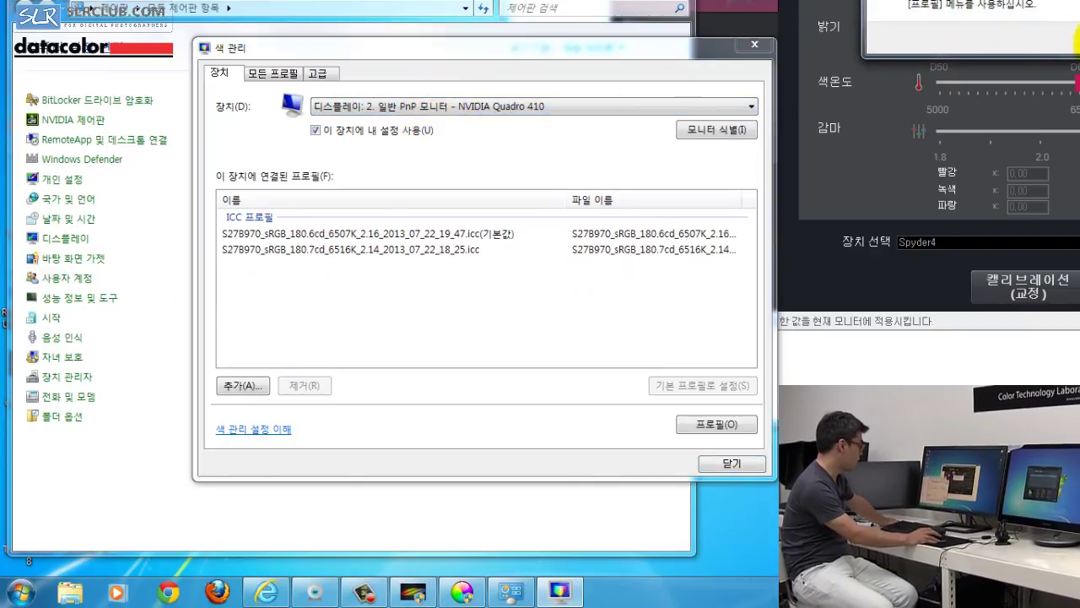
{"action": "left_click", "coordinate": [447, 140]}
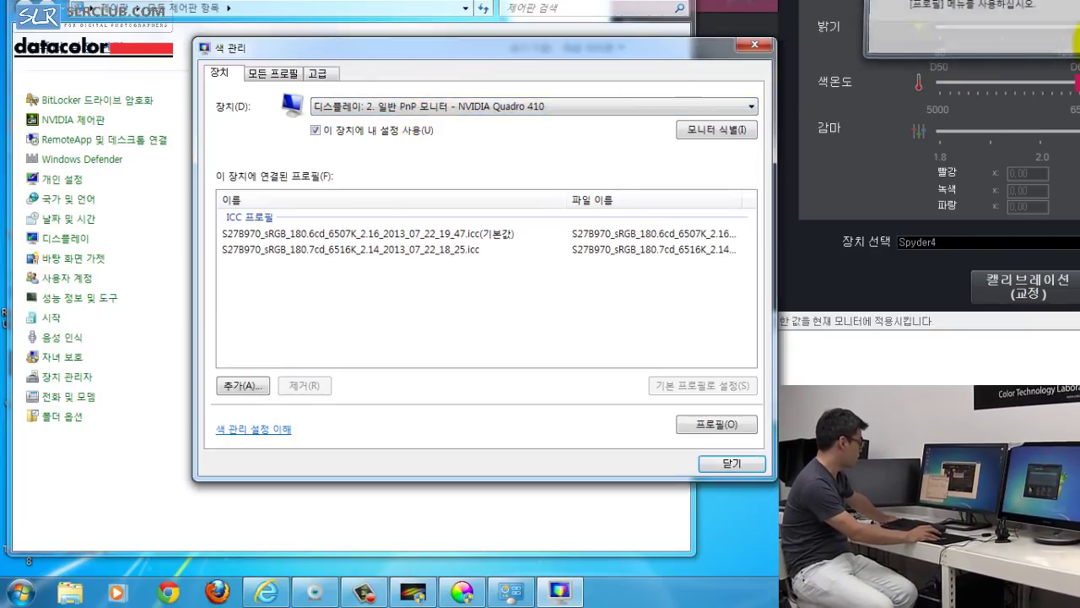
{"action": "left_click", "coordinate": [480, 110]}
{"action": "left_click", "coordinate": [479, 125]}
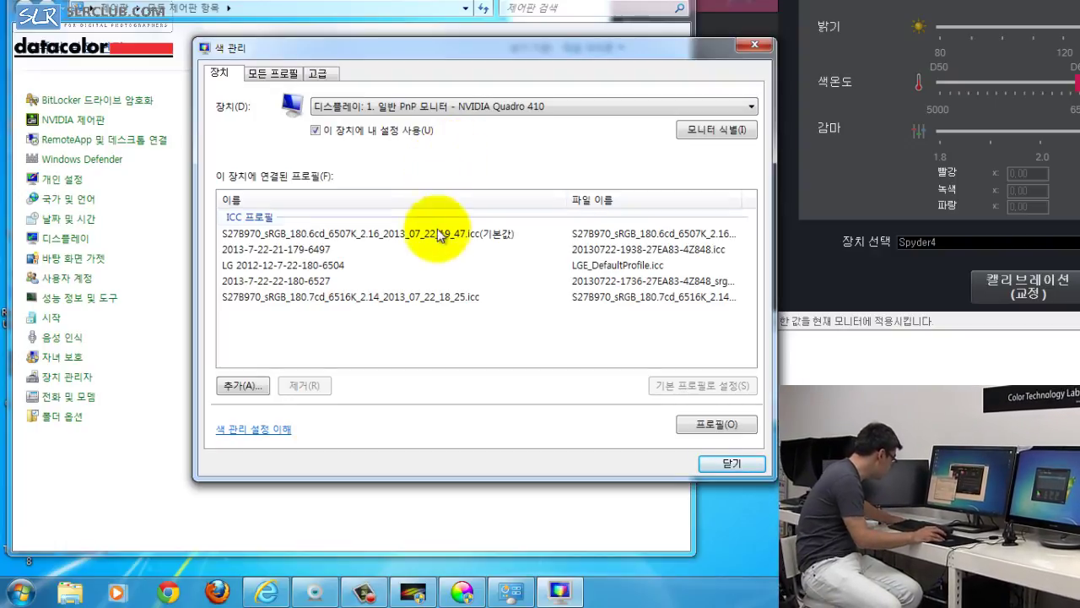
{"action": "left_click", "coordinate": [424, 233]}
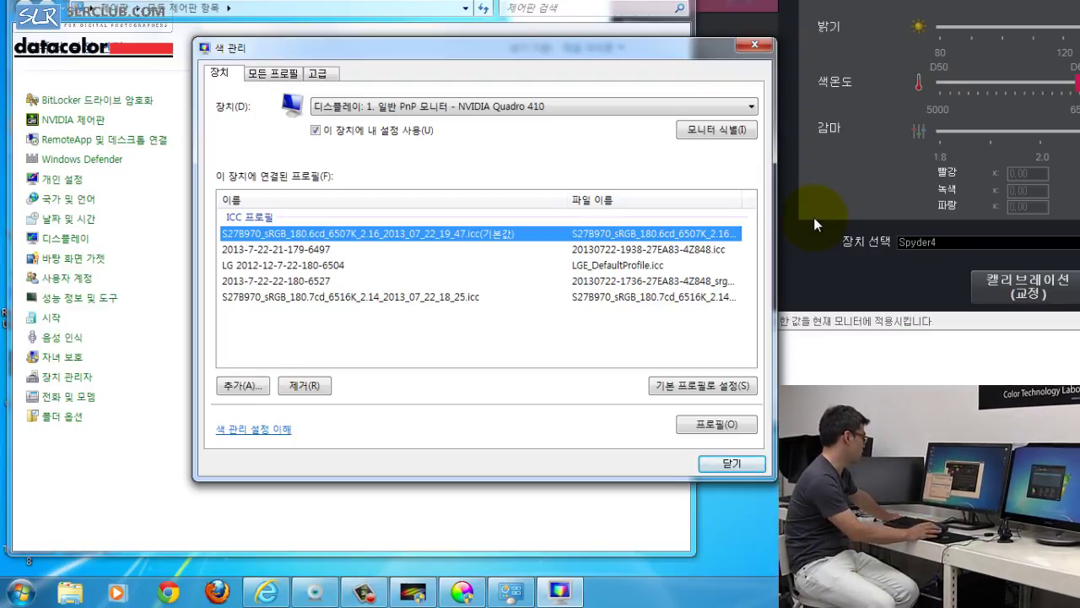
{"action": "left_click", "coordinate": [751, 106]}
{"action": "left_click", "coordinate": [668, 115]}
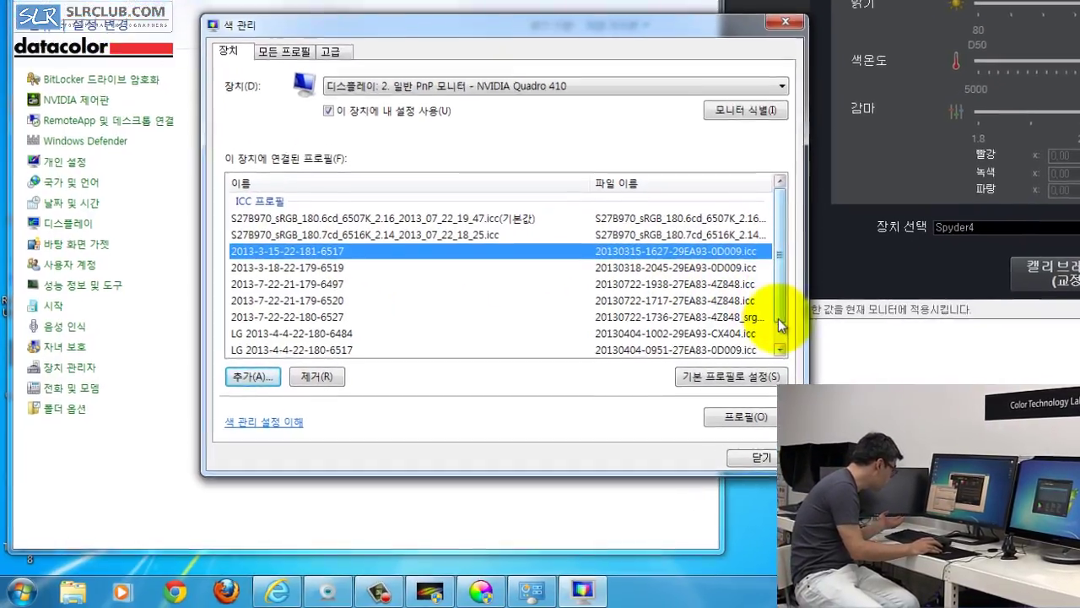
{"action": "scroll", "coordinate": [781, 325], "scroll_direction": "down", "scroll_amount": 1}
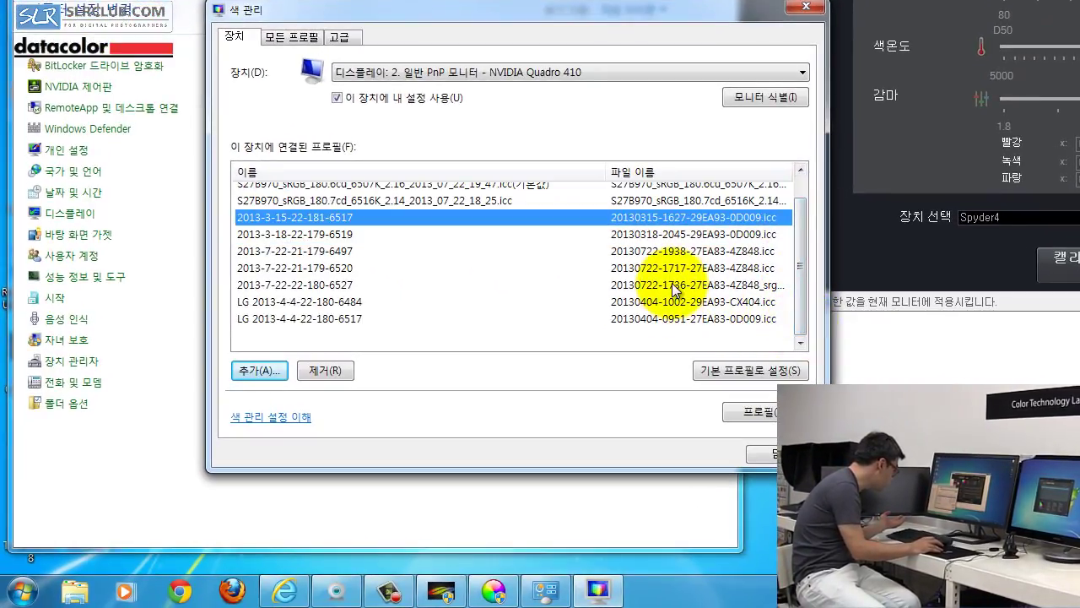
{"action": "left_click", "coordinate": [665, 293]}
{"action": "left_click", "coordinate": [696, 253]}
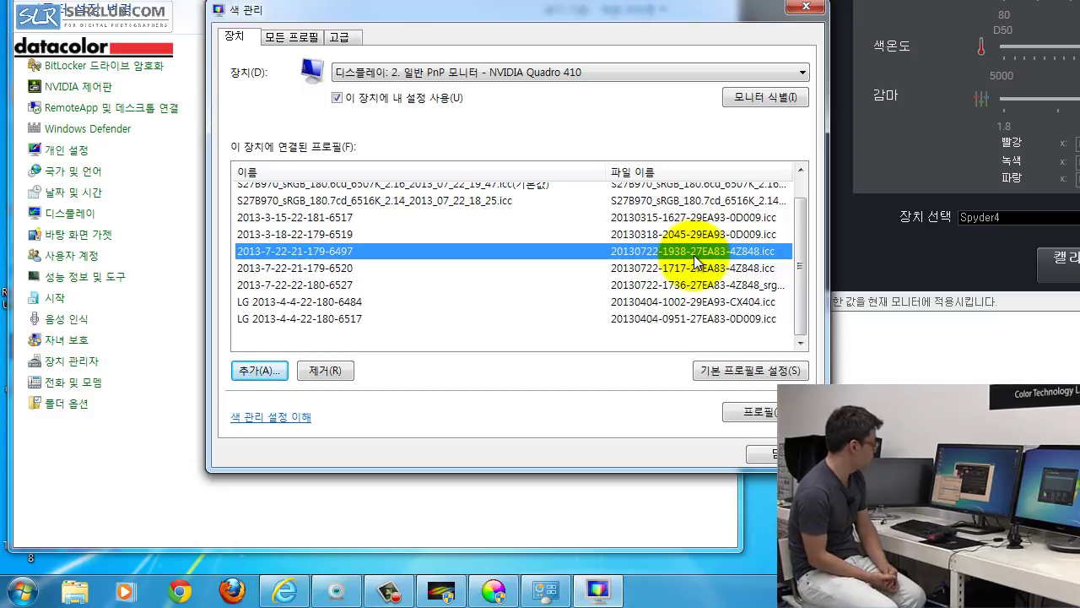
{"action": "left_click", "coordinate": [750, 371]}
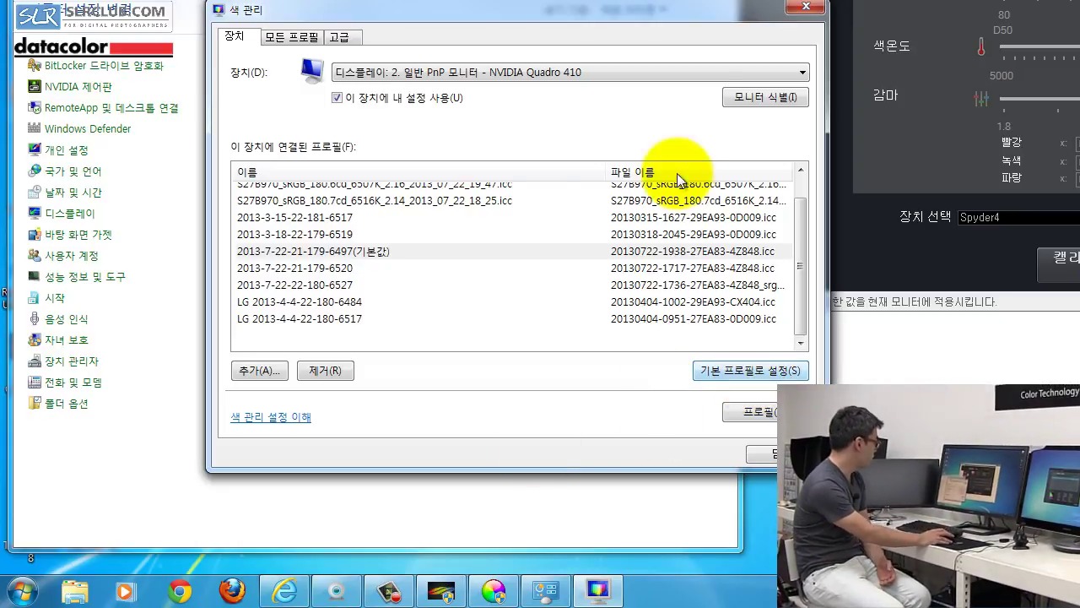
Check the default ICC profile of display 1 and display 2 in turn, highlighting each one in its profile list.
{"action": "left_click", "coordinate": [735, 74]}
{"action": "left_click", "coordinate": [734, 90]}
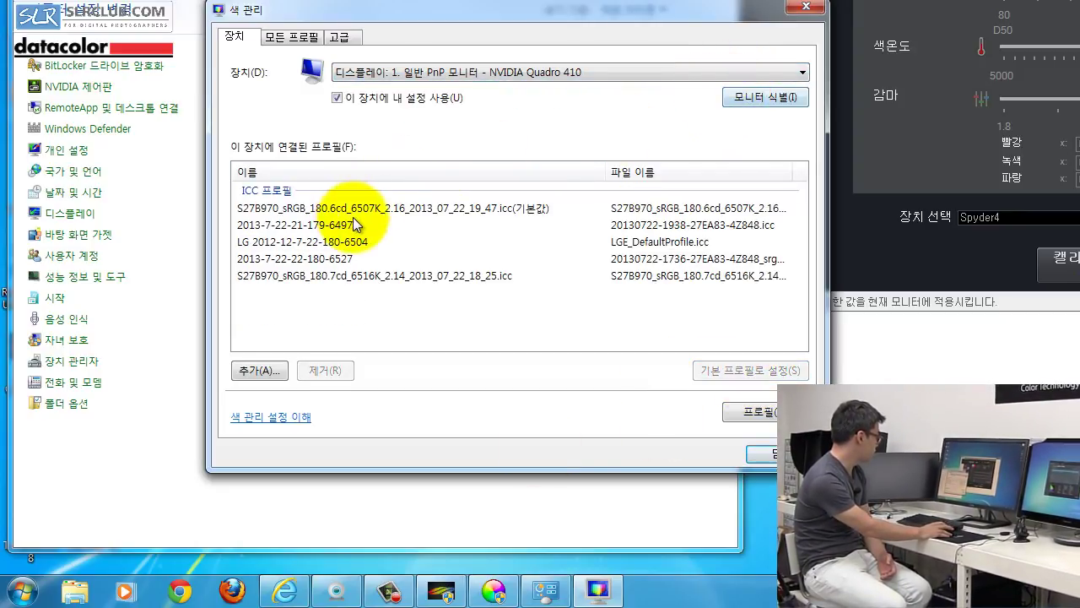
{"action": "left_click", "coordinate": [384, 209]}
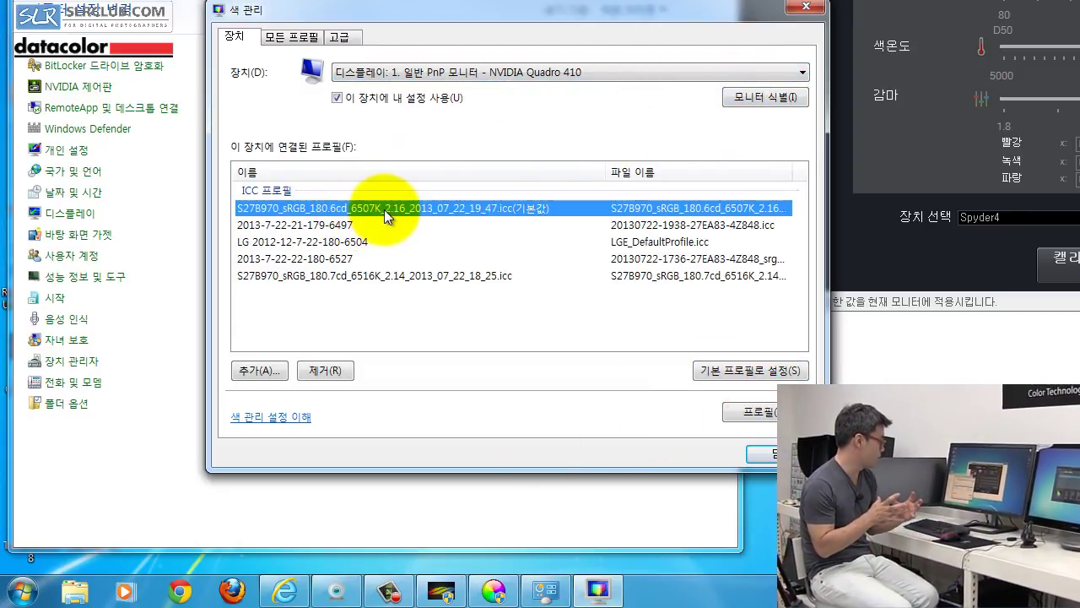
{"action": "left_click", "coordinate": [537, 74]}
{"action": "left_click", "coordinate": [549, 102]}
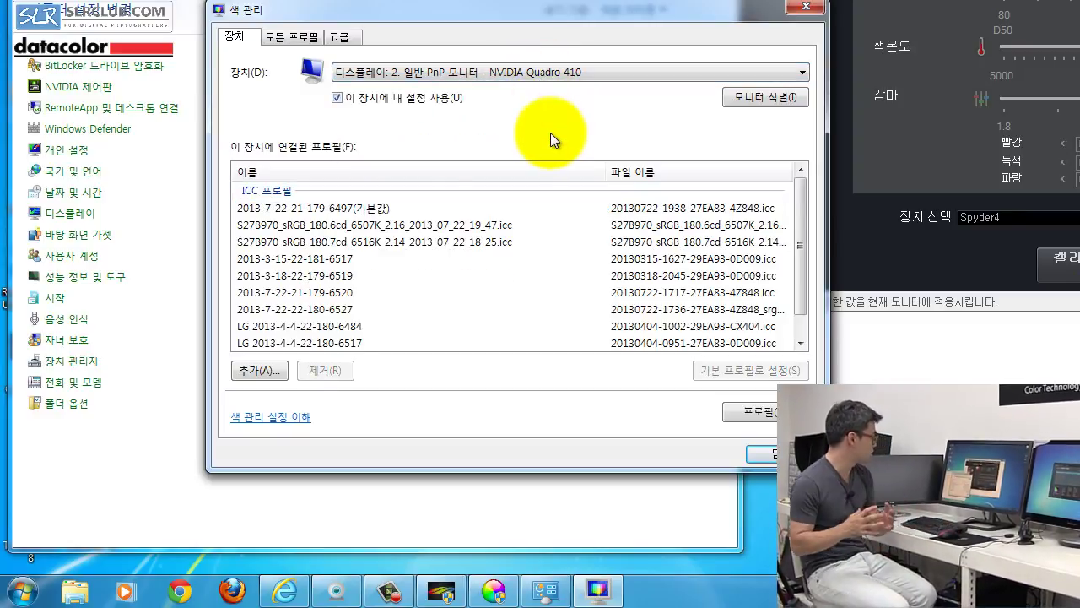
{"action": "left_click", "coordinate": [605, 213]}
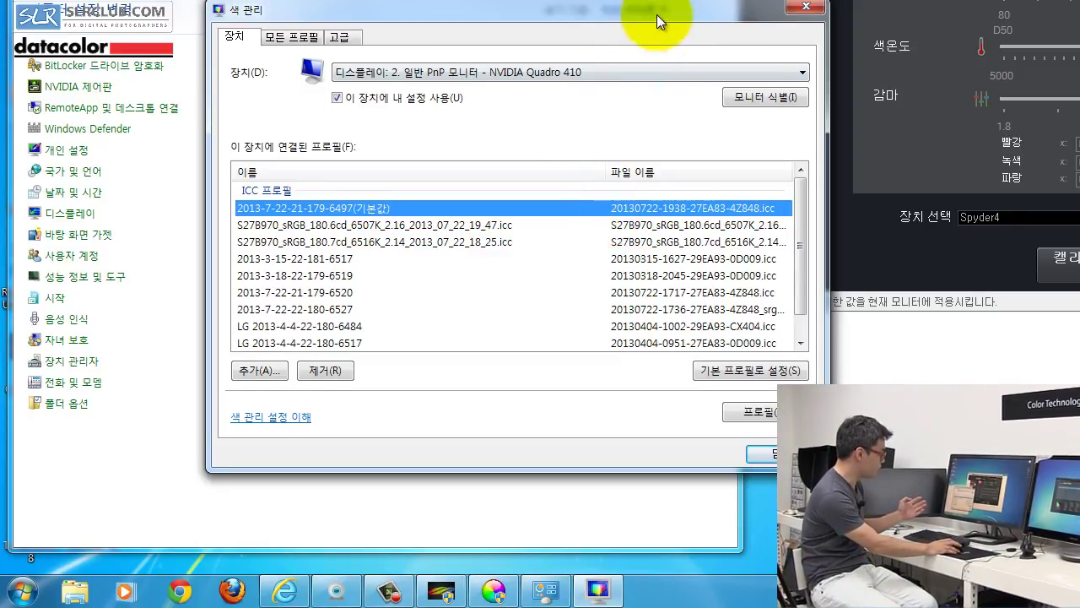
{"action": "left_click_drag", "start_coordinate": [648, 16], "coordinate": [749, 24]}
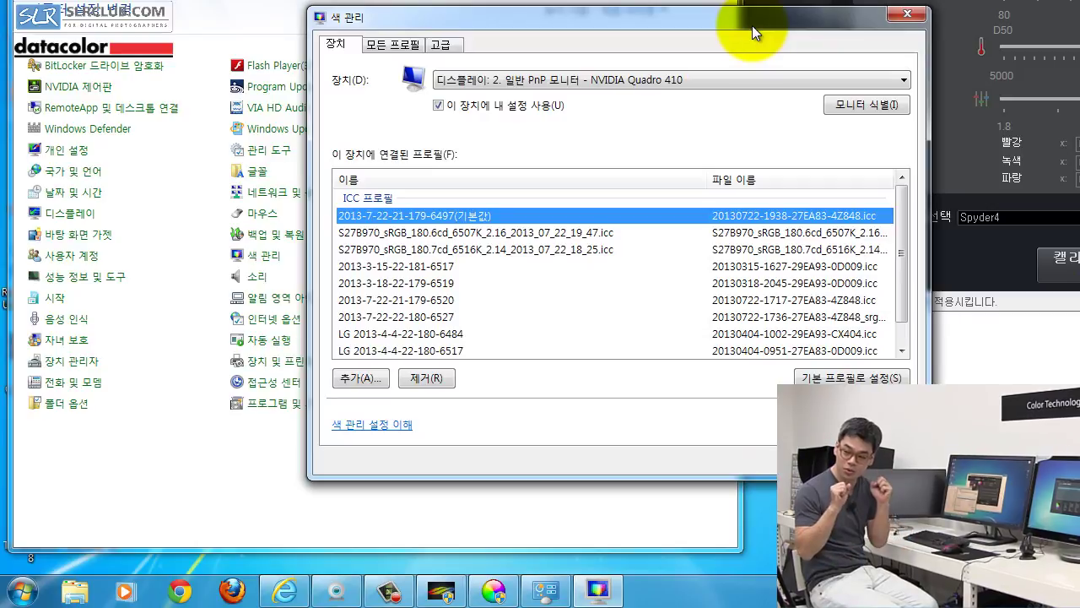